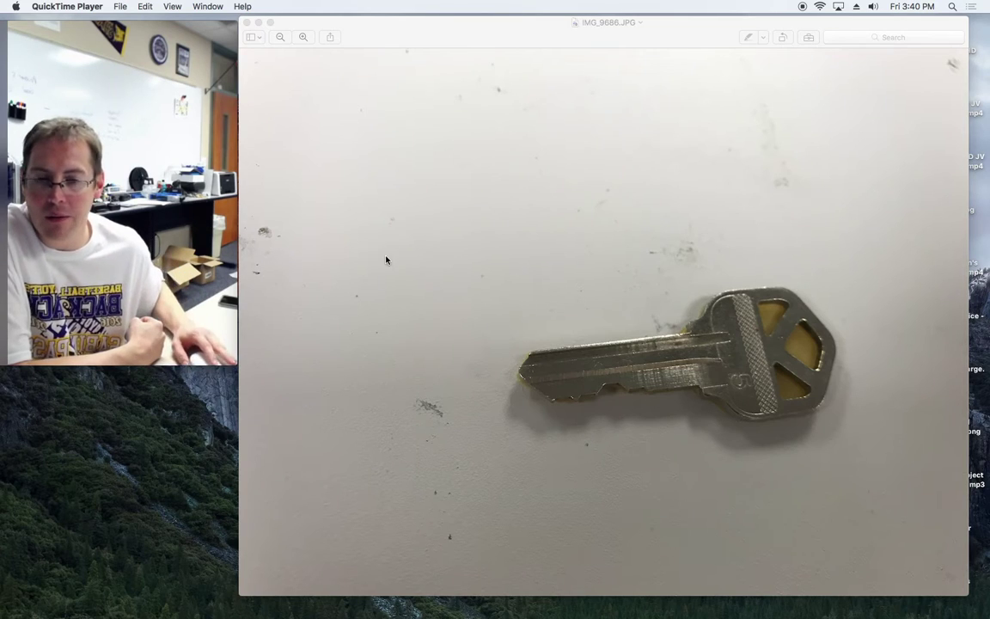
- Bring up the key document in Photoshop, zoom to 33.3% on the blade, and show Layer 2
{"action": "mouse_move", "coordinate": [400, 612]}
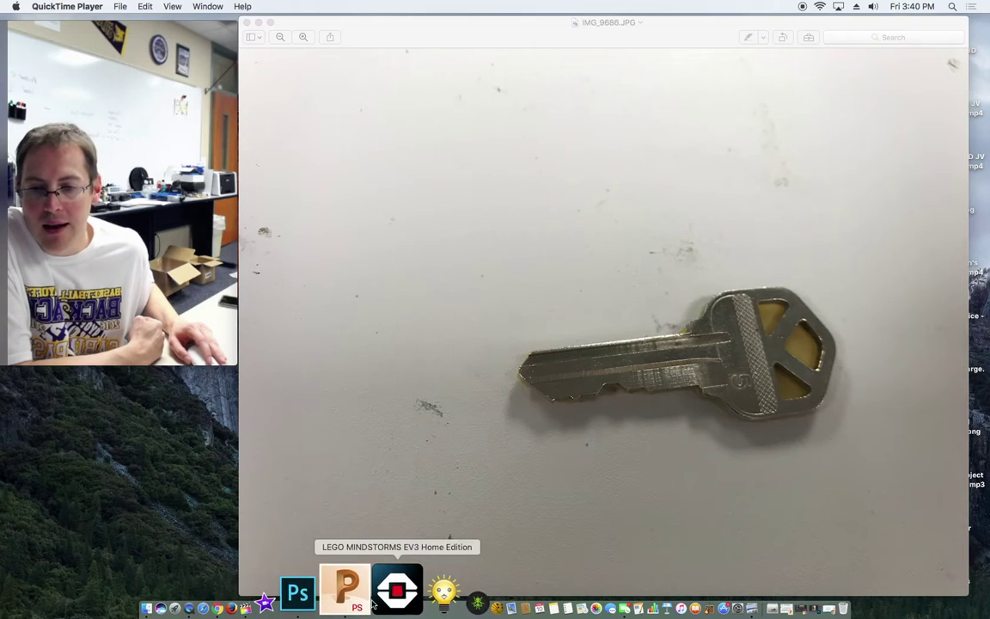
{"action": "left_click", "coordinate": [349, 591]}
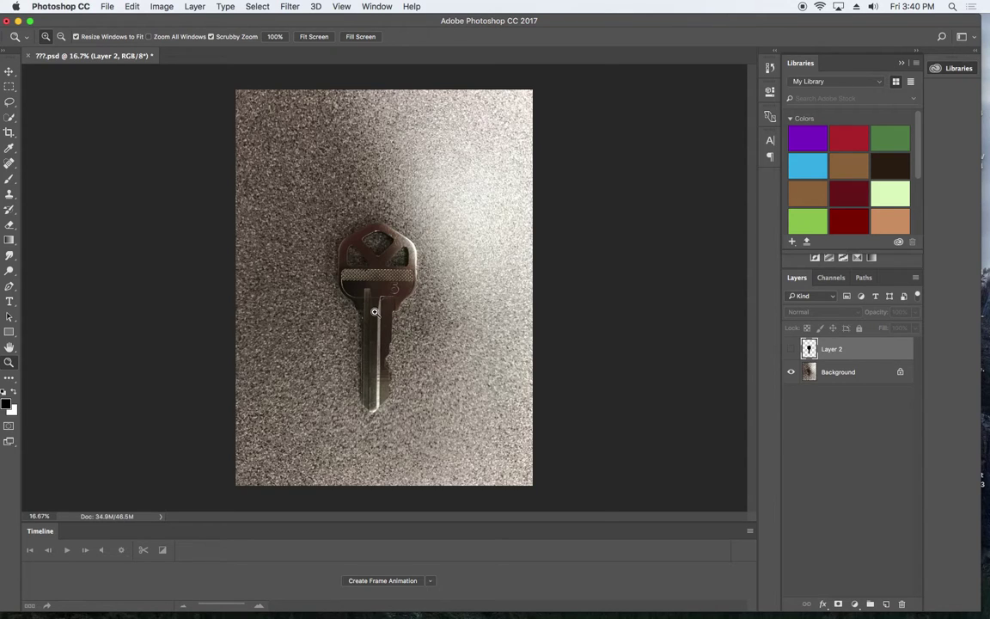
{"action": "left_click", "coordinate": [378, 337]}
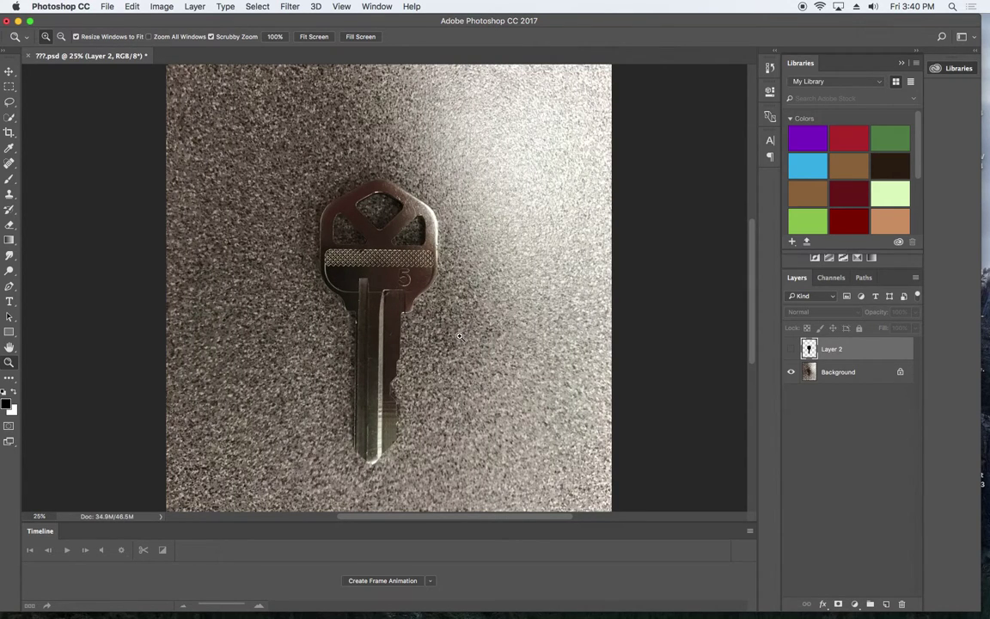
{"action": "left_click", "coordinate": [392, 374]}
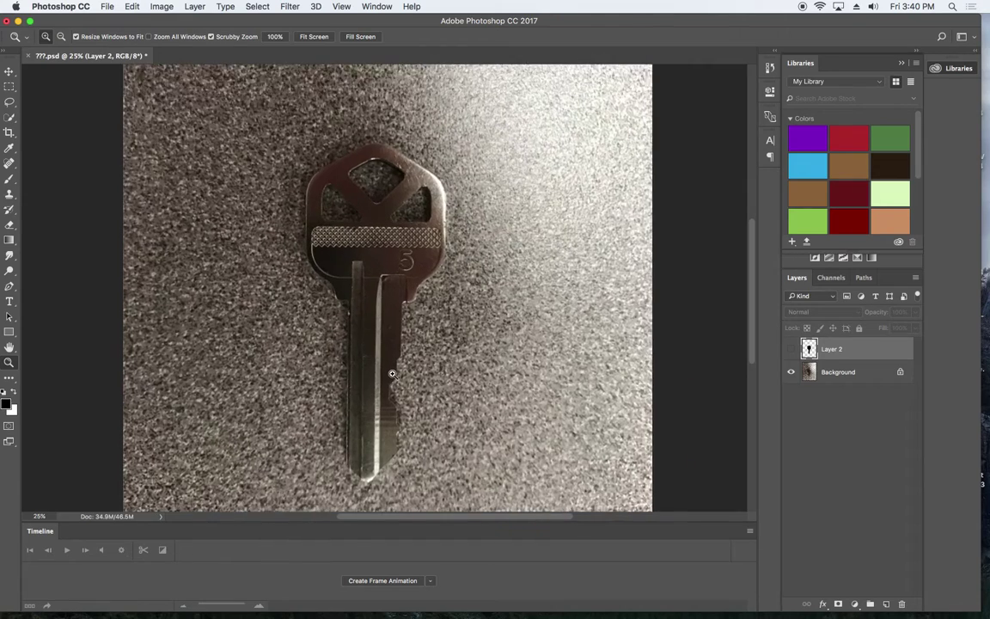
{"action": "left_click", "coordinate": [392, 373]}
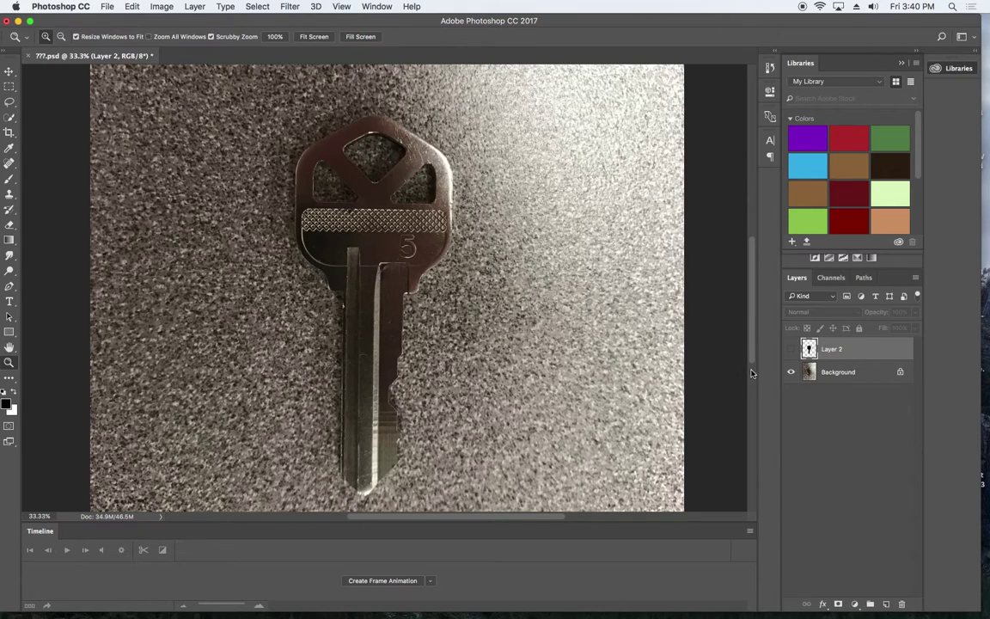
{"action": "left_click", "coordinate": [790, 349]}
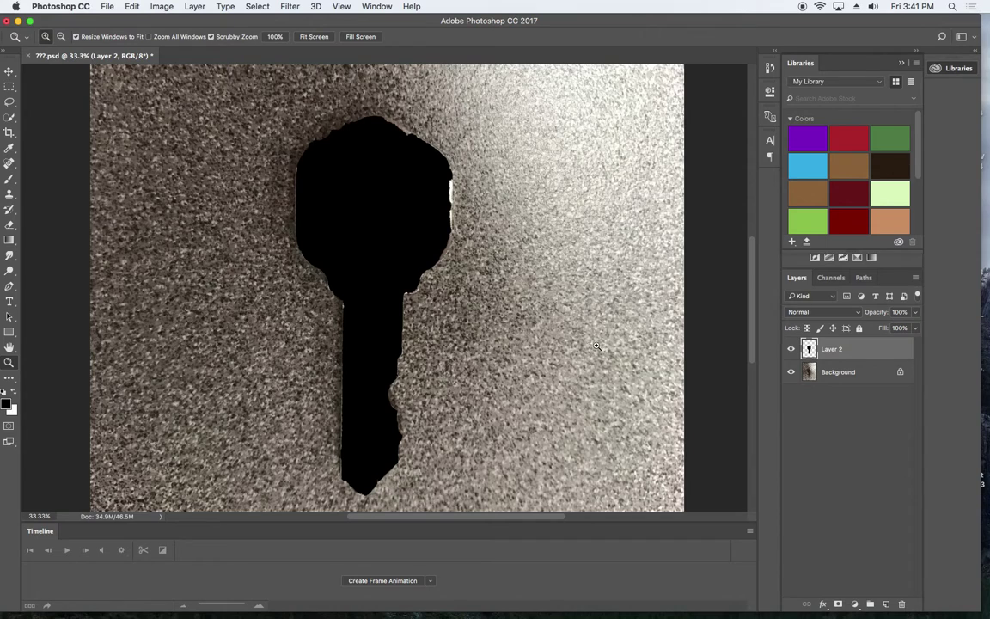
- Hide and re-show the Background photo to check the black silhouette, then minimize Photoshop
{"action": "left_click", "coordinate": [790, 371]}
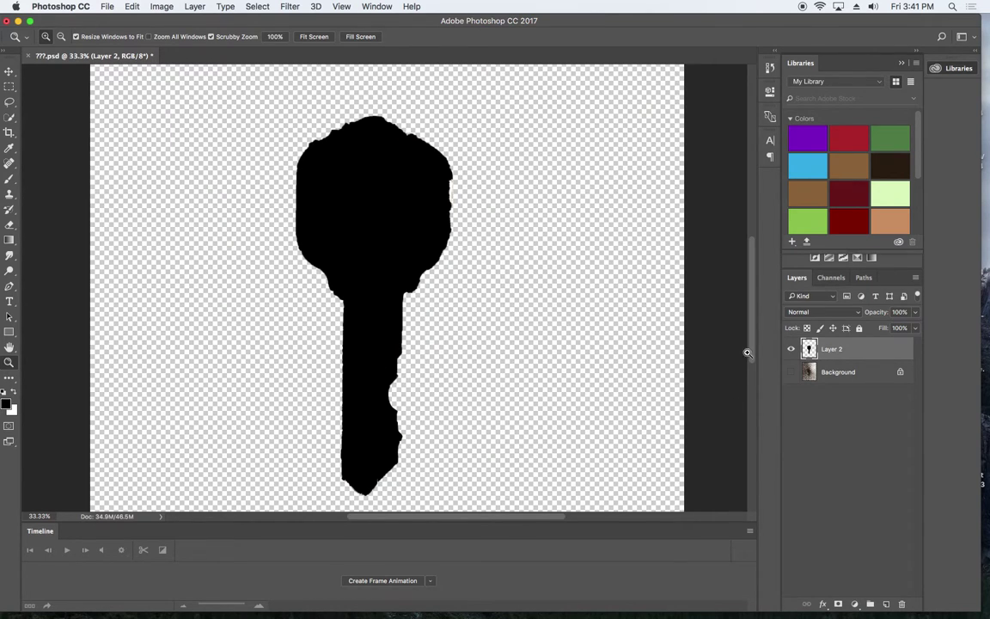
{"action": "left_click", "coordinate": [790, 371]}
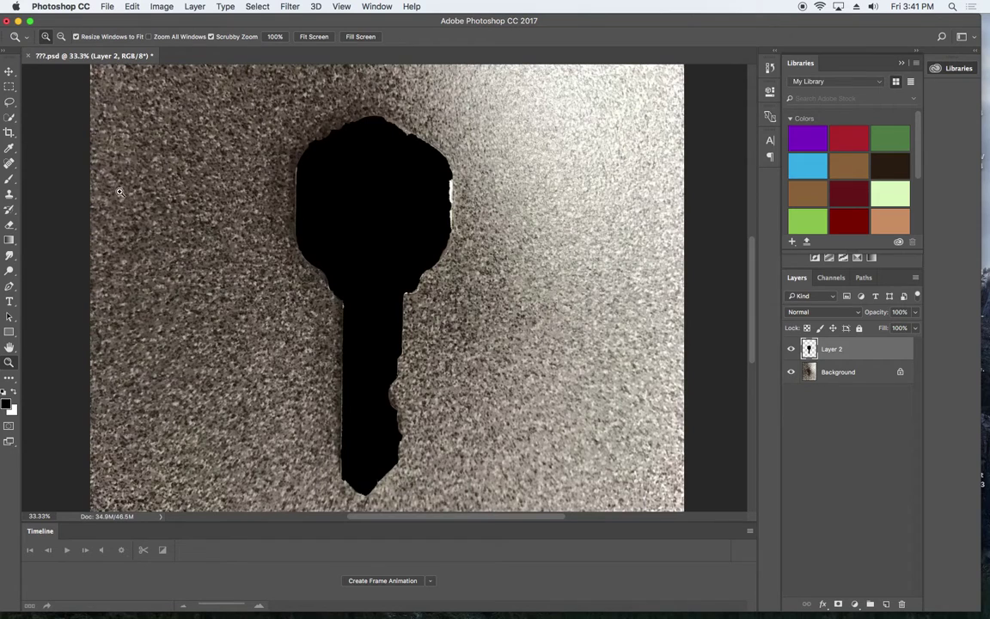
{"action": "left_click", "coordinate": [18, 21]}
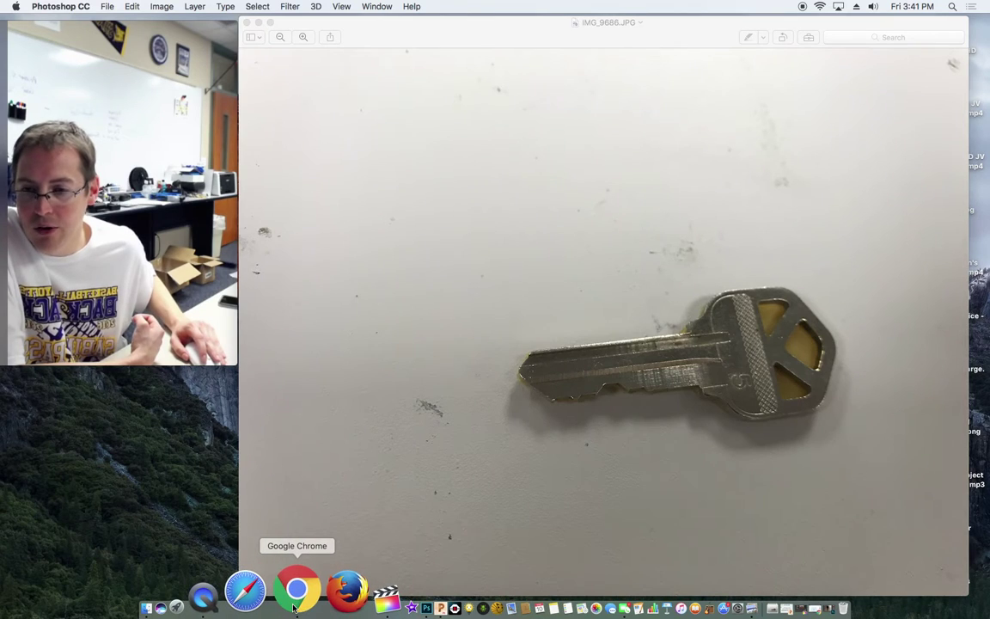
- In Chrome's online-convert tab, go to the home page and choose Convert to SVG under Image converter
{"action": "left_click", "coordinate": [290, 591]}
{"action": "left_click", "coordinate": [230, 28]}
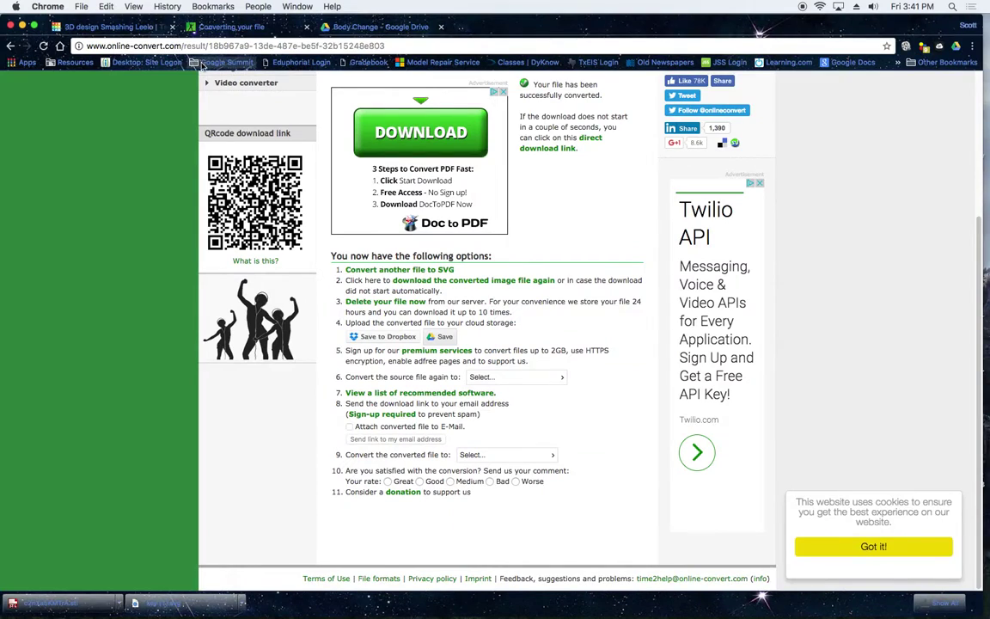
{"action": "scroll", "coordinate": [223, 95], "scroll_direction": "up", "scroll_amount": 5}
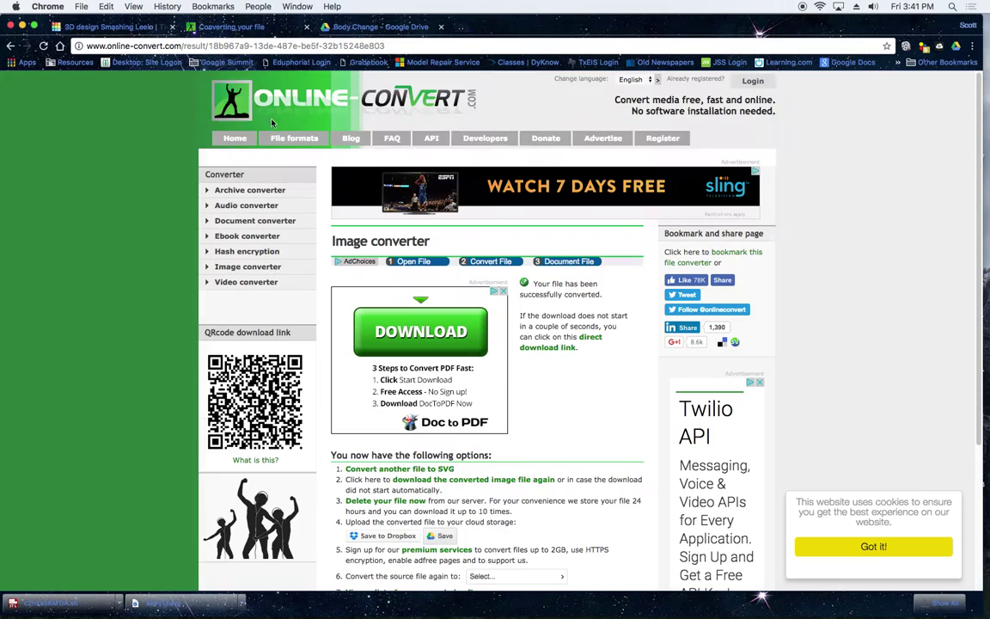
{"action": "left_click", "coordinate": [241, 105]}
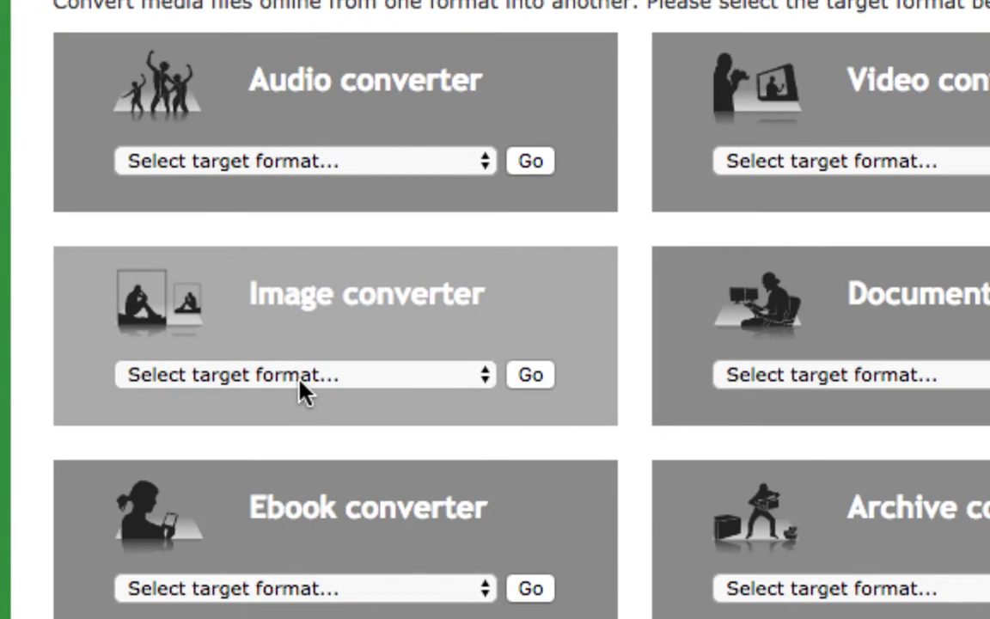
{"action": "left_click", "coordinate": [303, 391]}
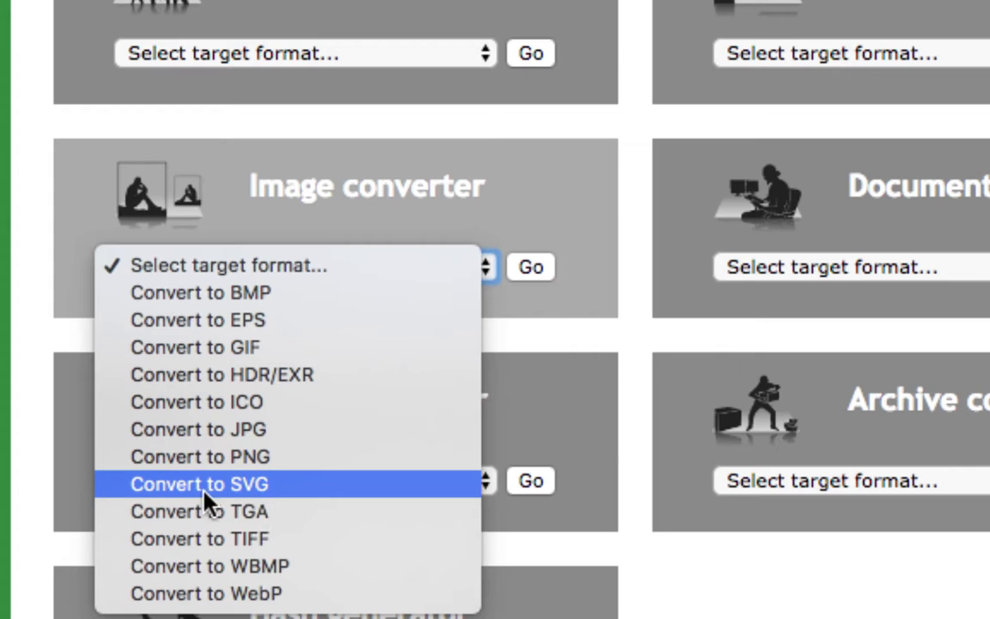
{"action": "left_click", "coordinate": [252, 486]}
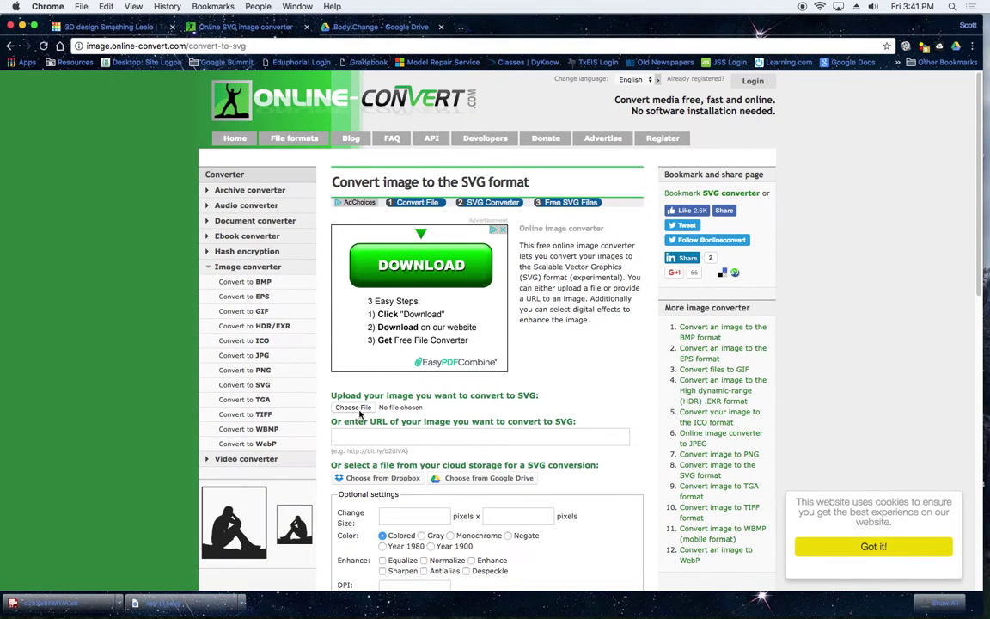
{"action": "left_click", "coordinate": [357, 409]}
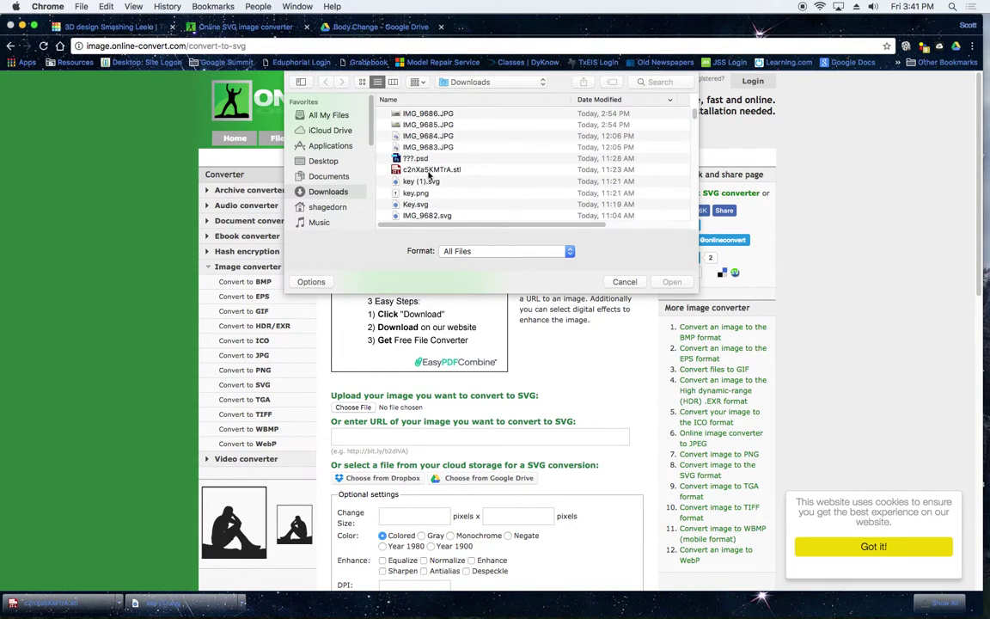
{"action": "left_click", "coordinate": [425, 182]}
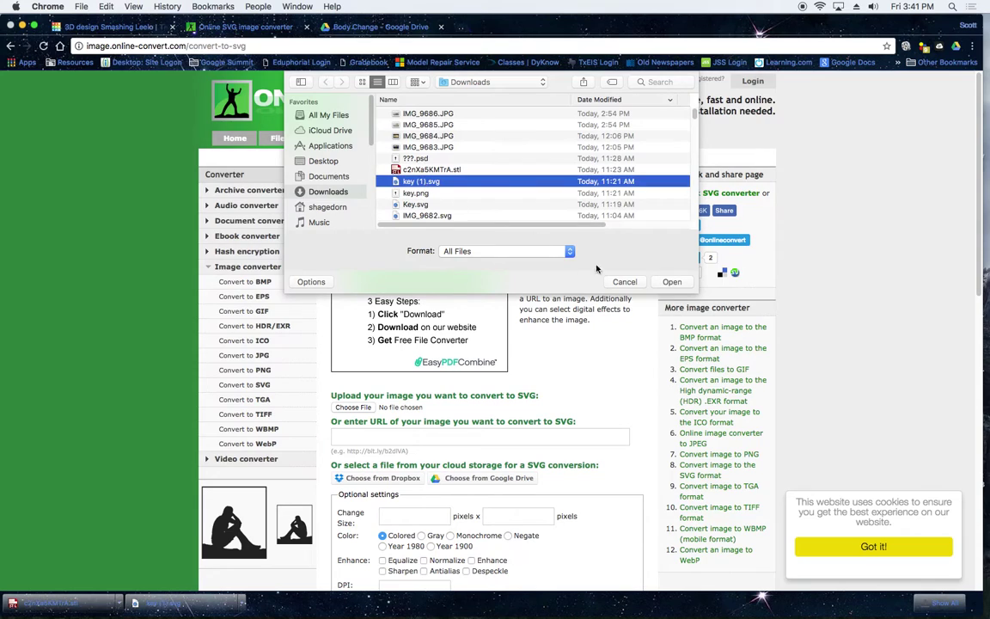
{"action": "left_click", "coordinate": [623, 282]}
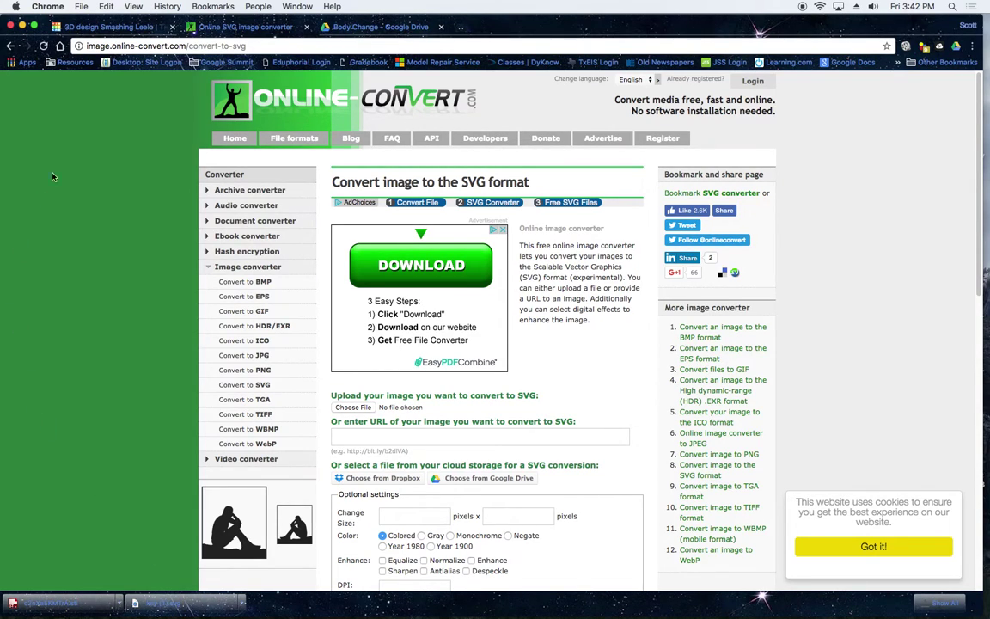
{"action": "left_click", "coordinate": [104, 26]}
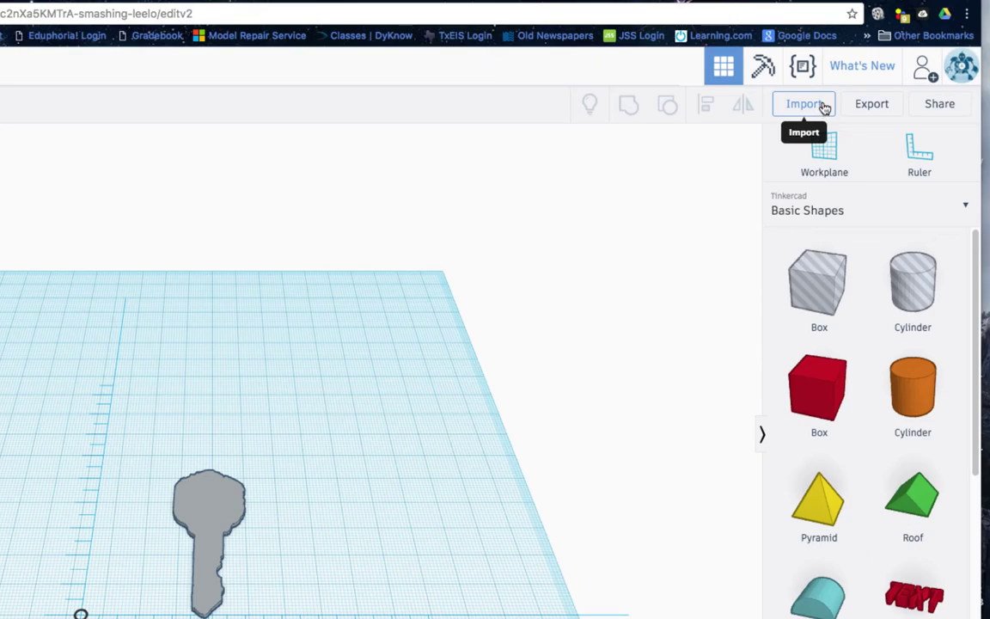
- View the Import Shapes dialog in the Smashing Leelo design, then cancel it
{"action": "left_click", "coordinate": [698, 121]}
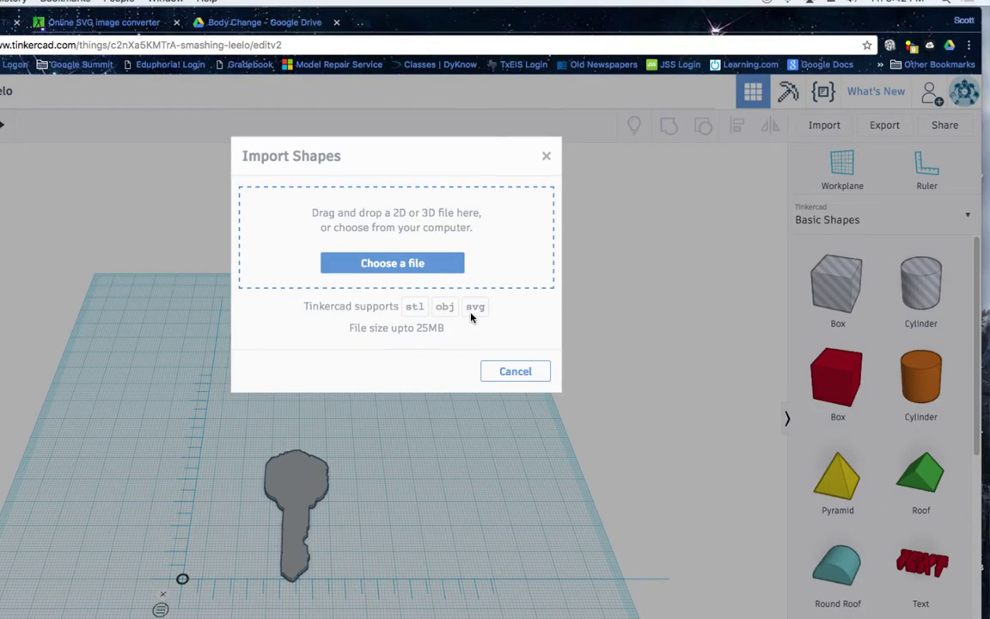
{"action": "left_click", "coordinate": [513, 372]}
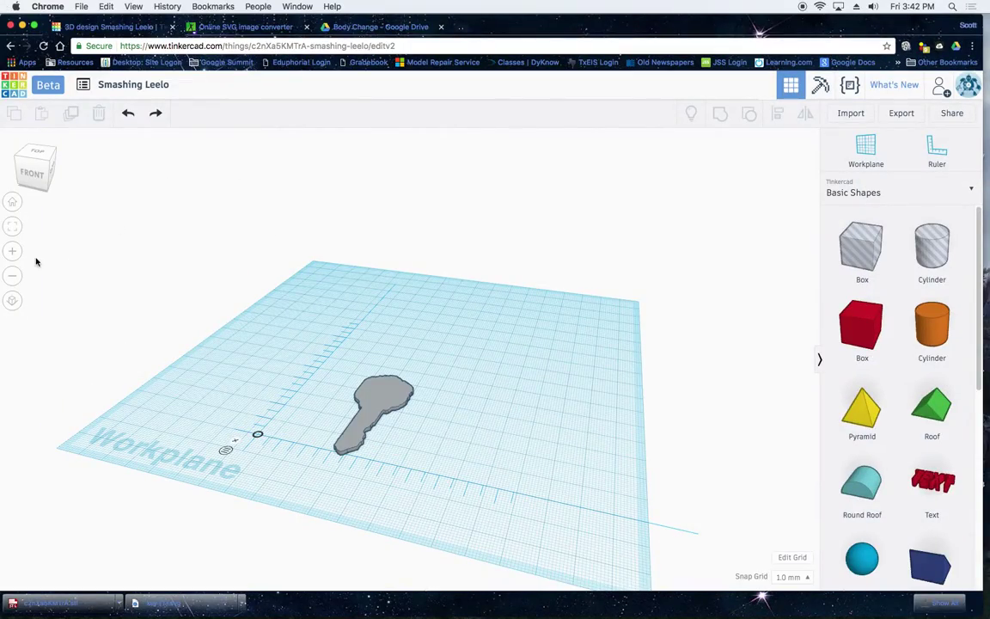
- Zoom in twice and orbit to view the key shape from the side, then minimize Chrome
{"action": "left_click", "coordinate": [12, 251]}
{"action": "left_click", "coordinate": [12, 251]}
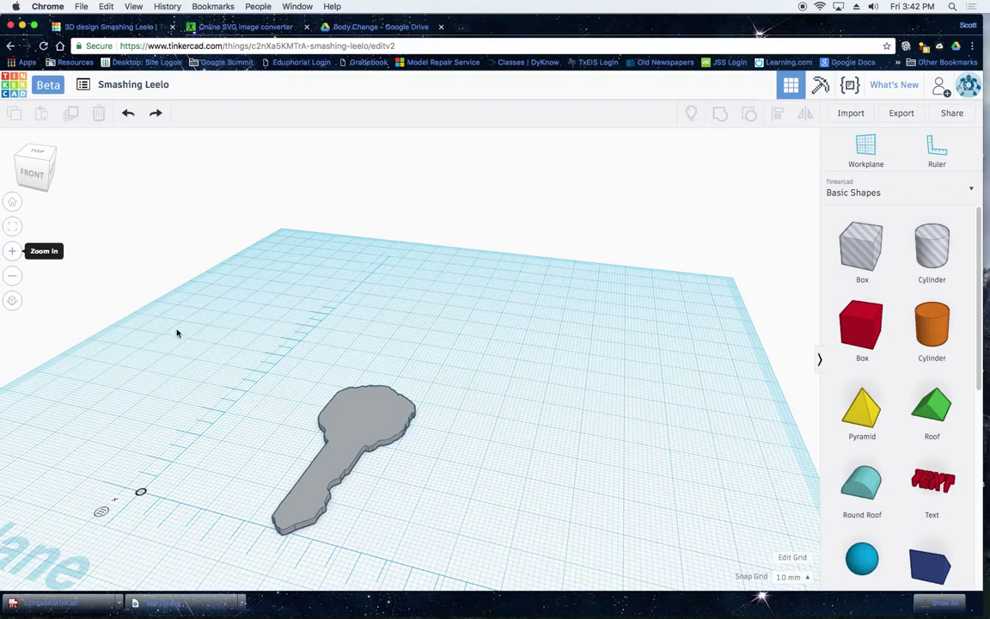
{"action": "right_click_drag", "start_coordinate": [376, 488], "coordinate": [446, 471]}
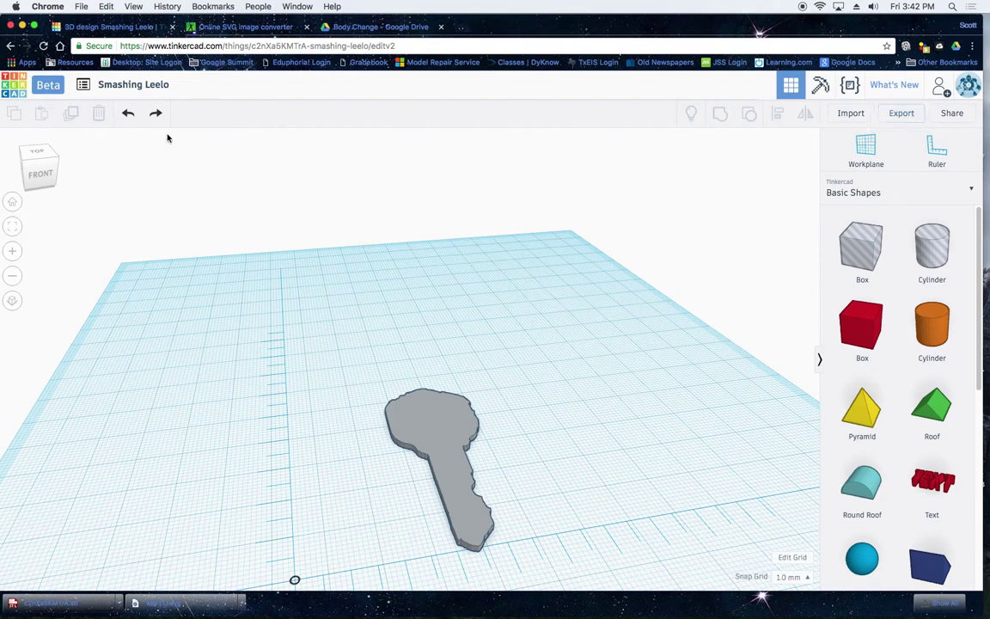
{"action": "left_click", "coordinate": [23, 26]}
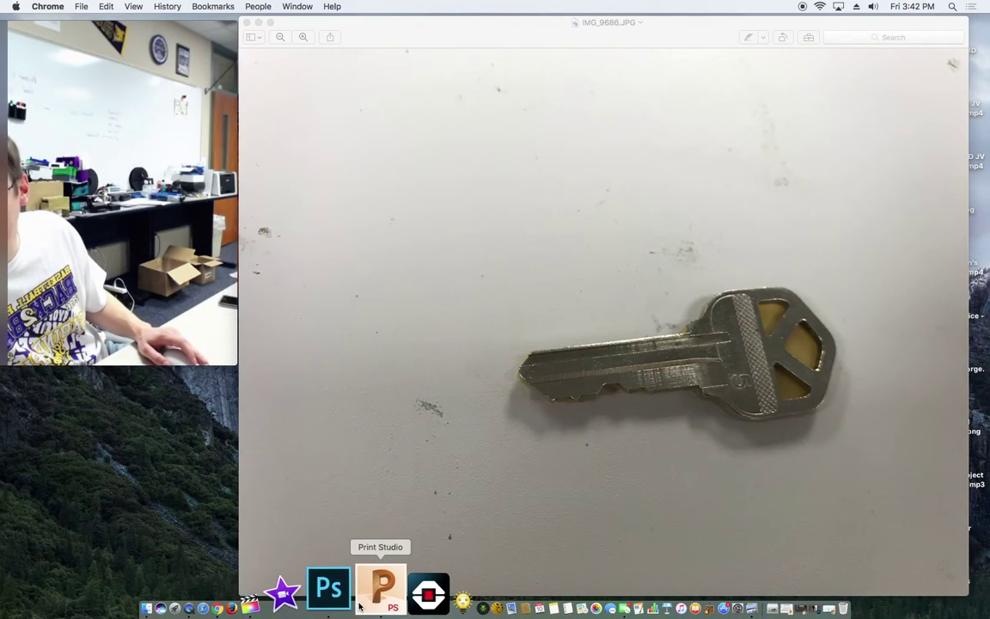
- Open Dremel Print Studio, enlarge its window to review the key on the 3D40 plate, then minimize it
{"action": "left_click", "coordinate": [364, 599]}
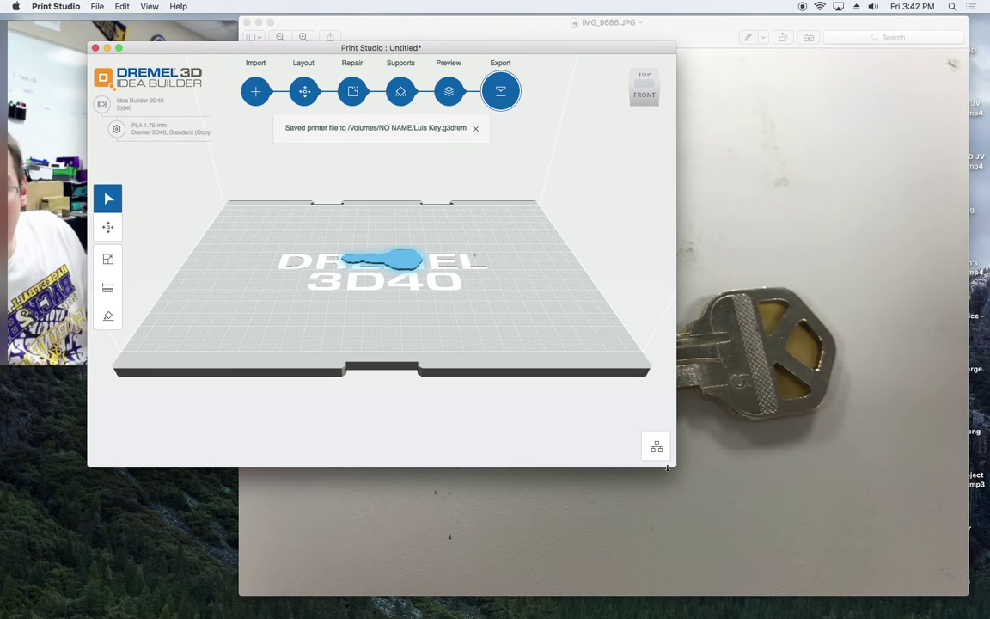
{"action": "left_click_drag", "start_coordinate": [672, 465], "coordinate": [877, 573]}
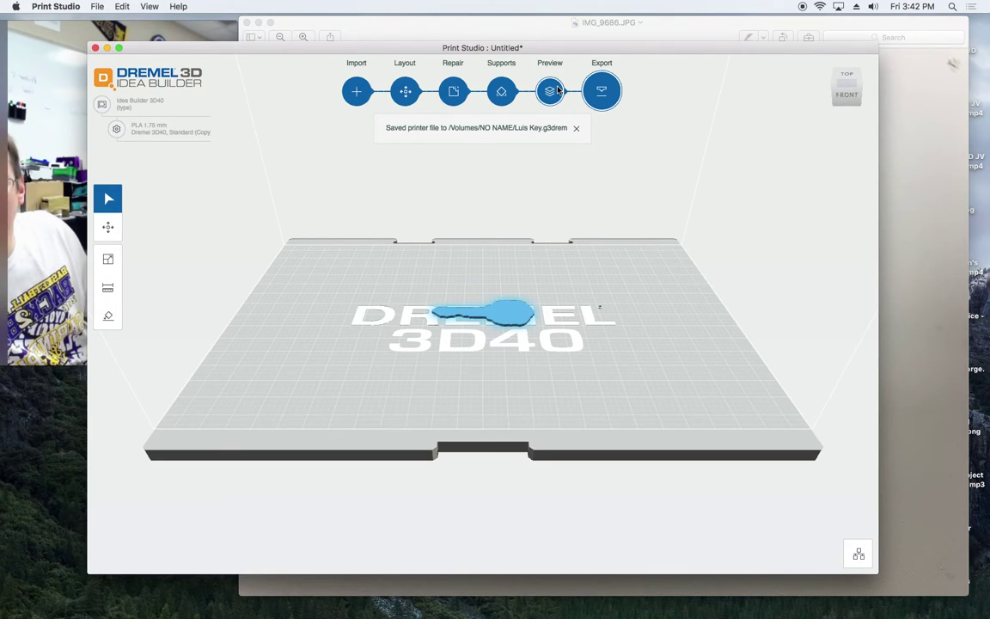
{"action": "left_click", "coordinate": [107, 49]}
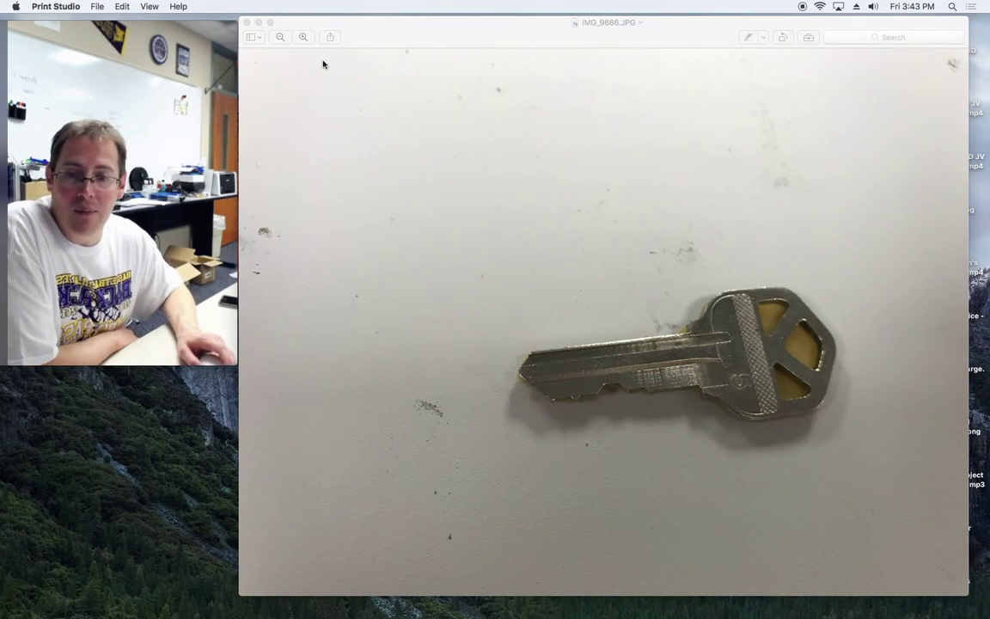
- Open Downloads on Macintosh HD and Quick Look through photos IMG_9683.JPG to IMG_9686.JPG
{"action": "left_click_drag", "start_coordinate": [641, 41], "coordinate": [512, 52]}
{"action": "double_click", "coordinate": [951, 34]}
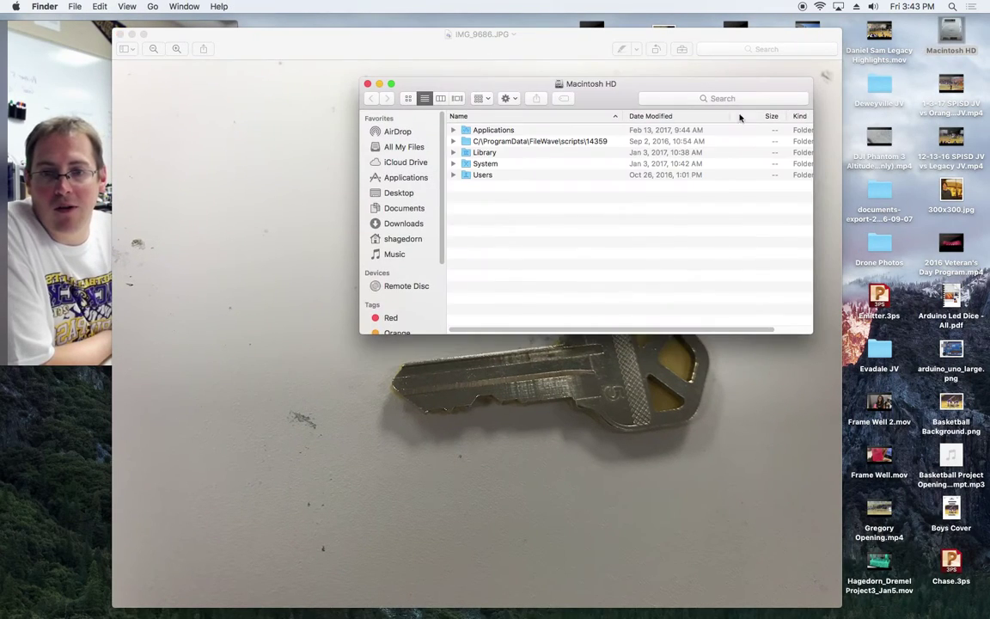
{"action": "left_click", "coordinate": [404, 224]}
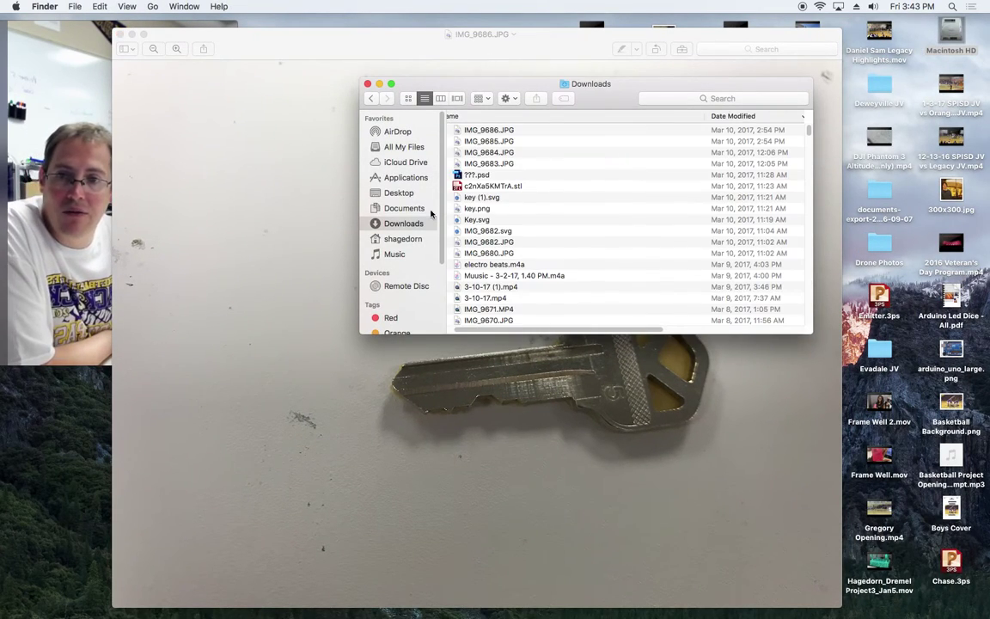
{"action": "left_click", "coordinate": [494, 167]}
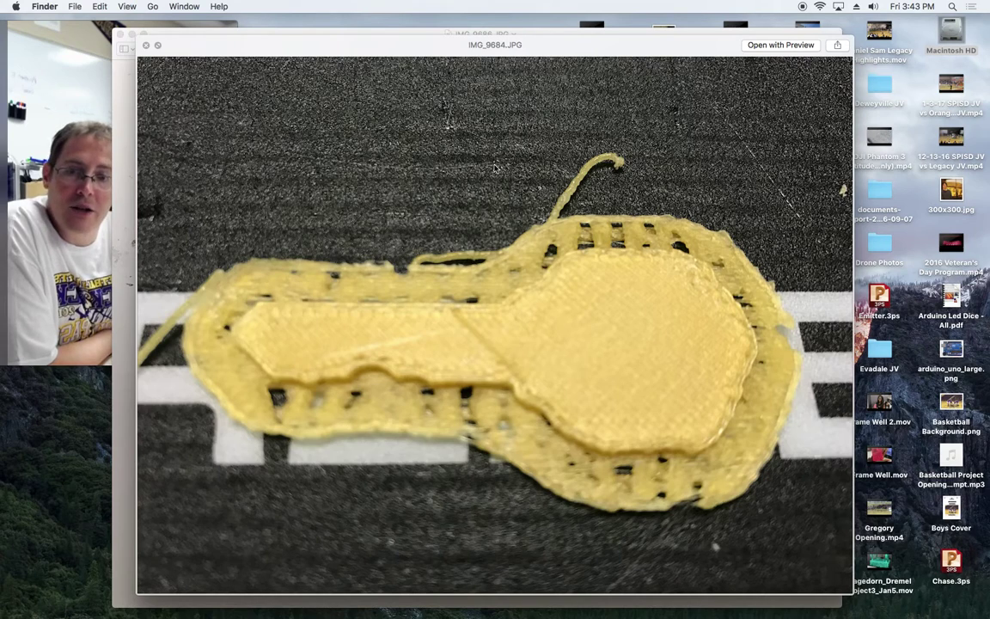
{"action": "key", "text": "Down"}
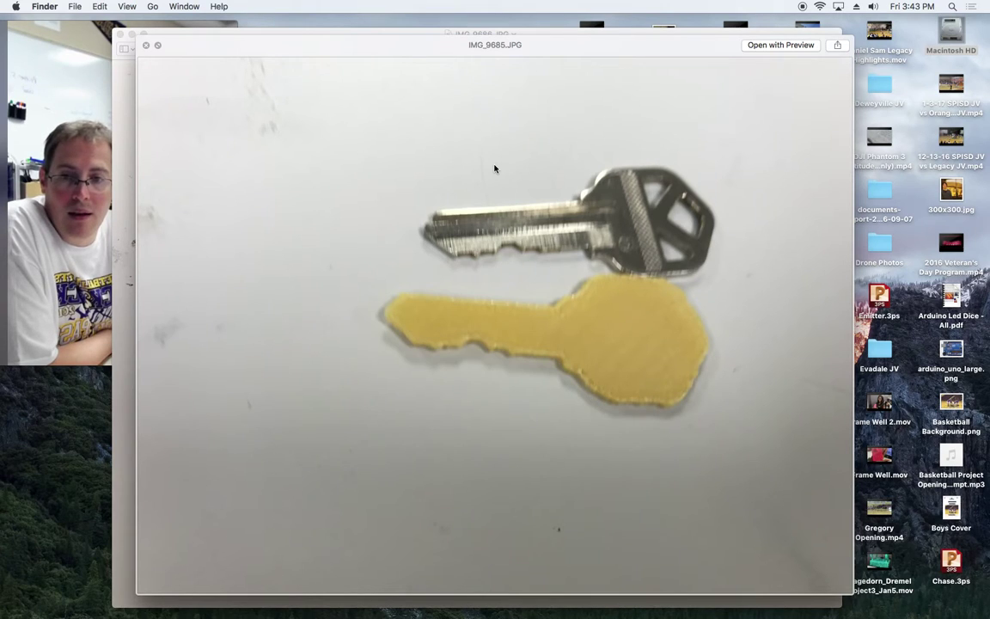
{"action": "key", "text": "Down"}
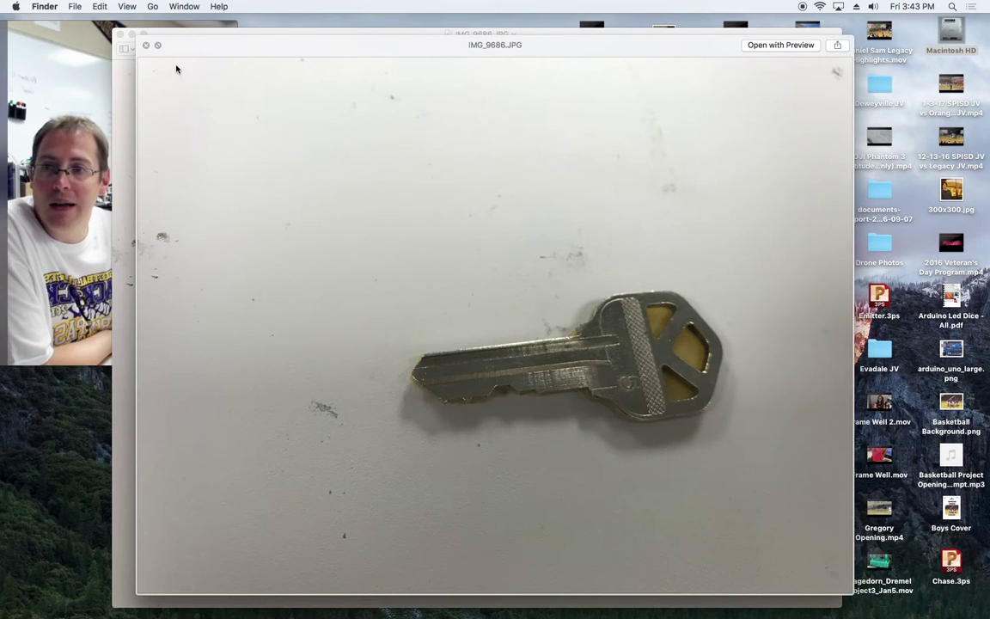
{"action": "left_click", "coordinate": [146, 46]}
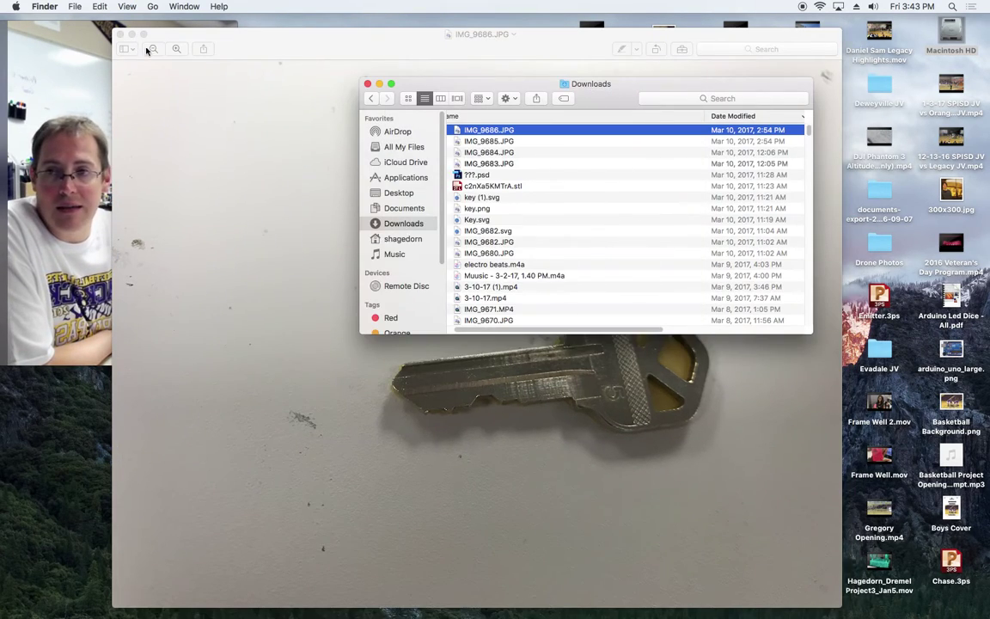